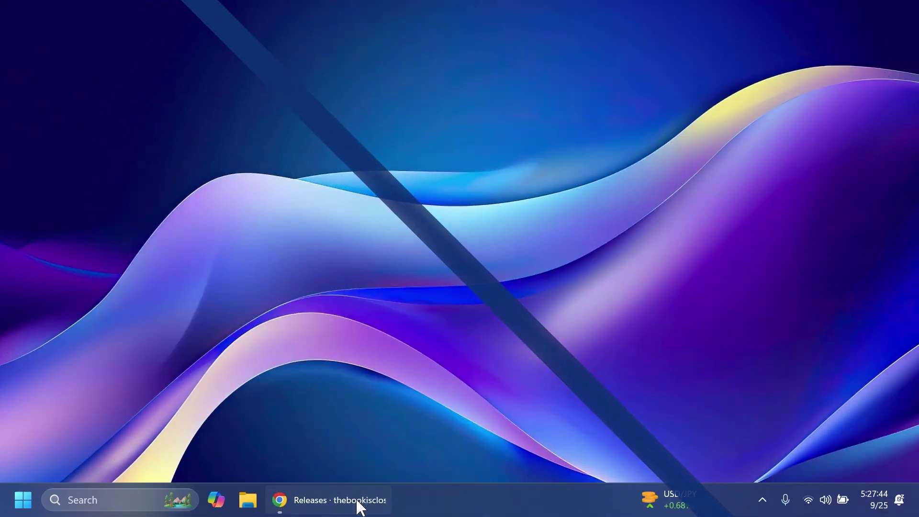
# Step: Bring Chrome's ViVeTool releases page, listing the v0.3.3 assets, to the front
pyautogui.click(357, 503)
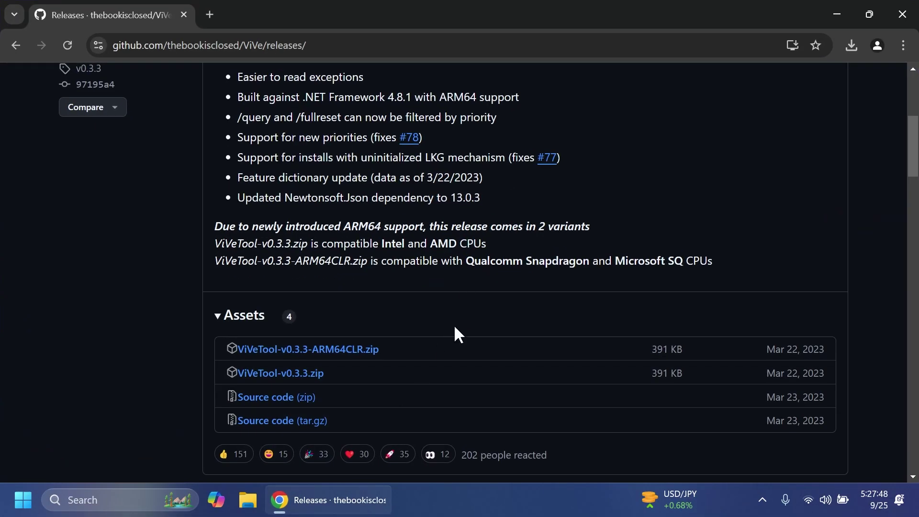
# Step: Download ViVeTool-v0.3.3.zip and set C:\hidden features as its extraction destination
pyautogui.click(314, 374)
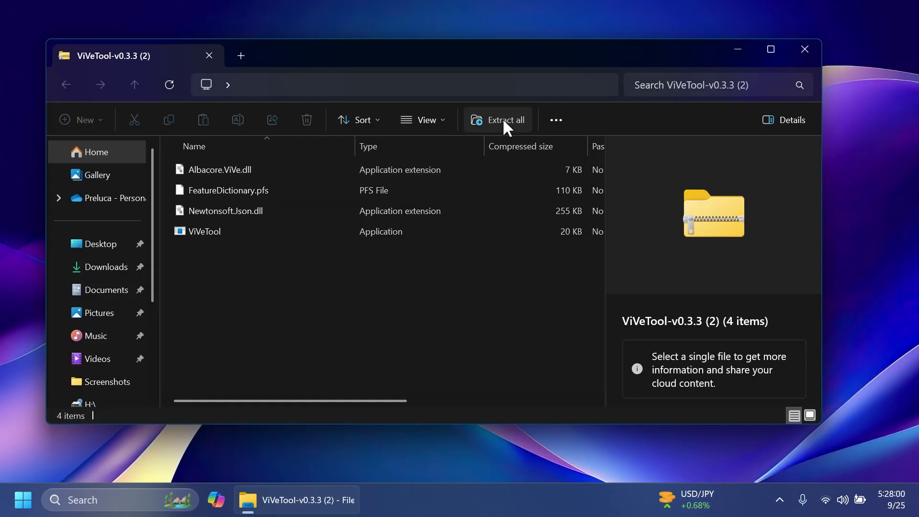
pyautogui.click(503, 119)
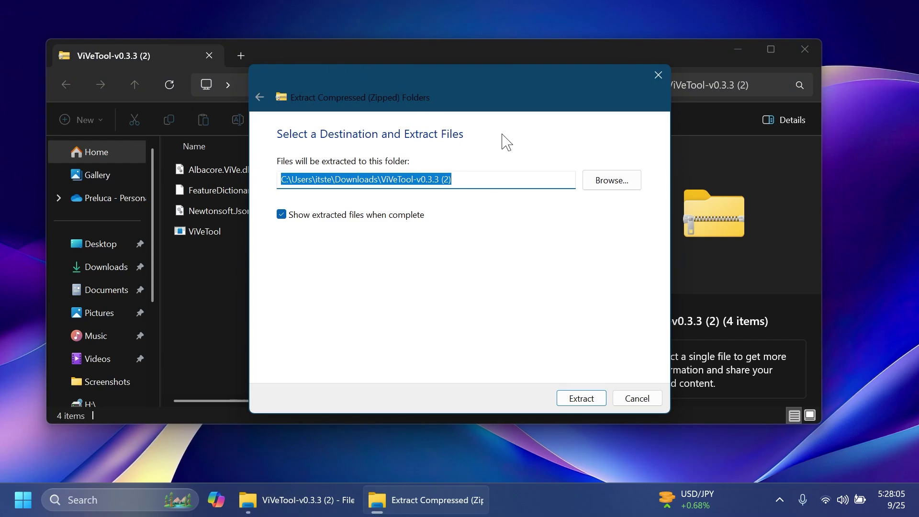
pyautogui.click(607, 182)
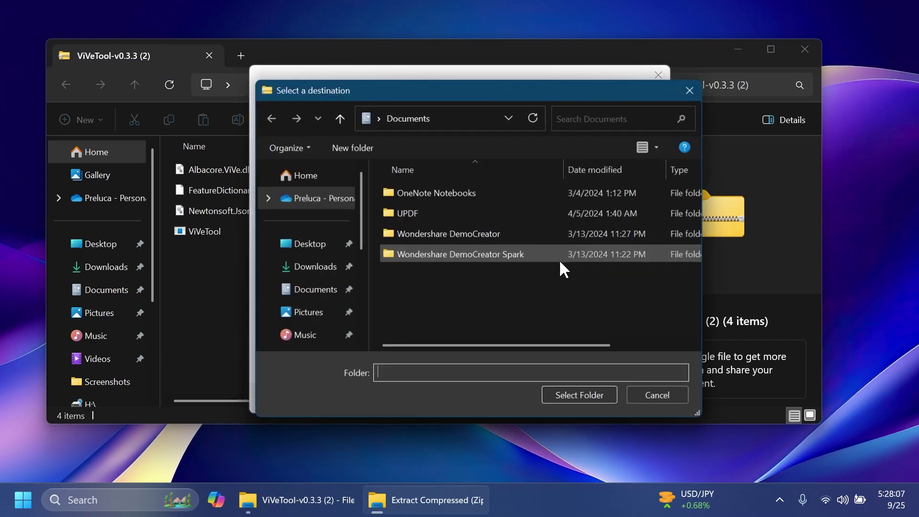
pyautogui.scroll(-5, 307, 287)
pyautogui.click(309, 310)
pyautogui.doubleClick(478, 200)
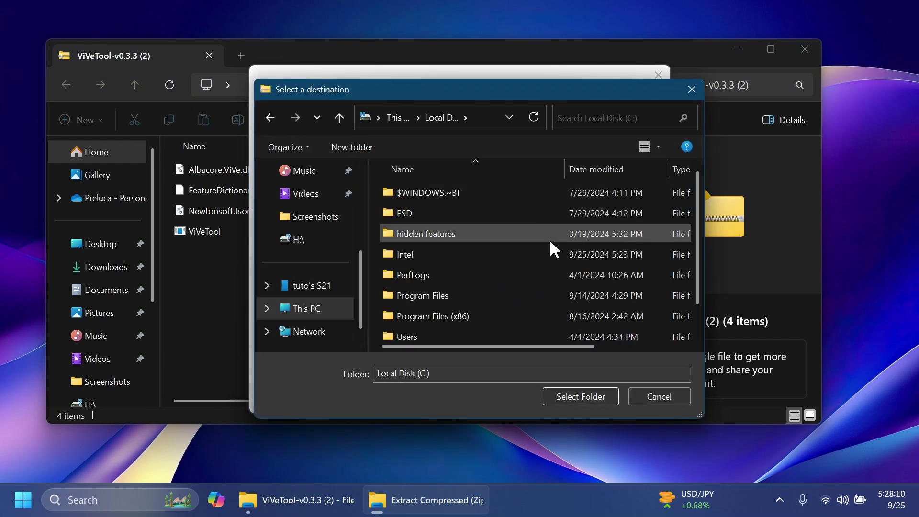
pyautogui.doubleClick(458, 234)
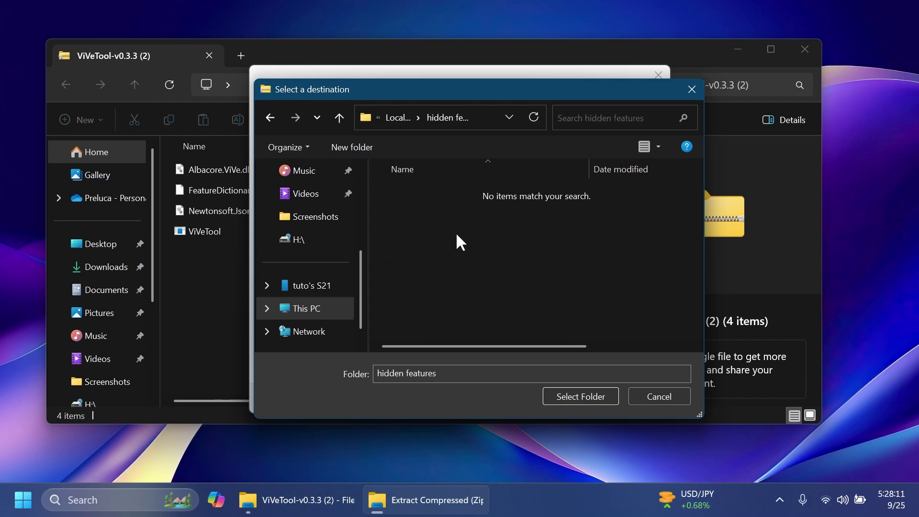
pyautogui.click(590, 396)
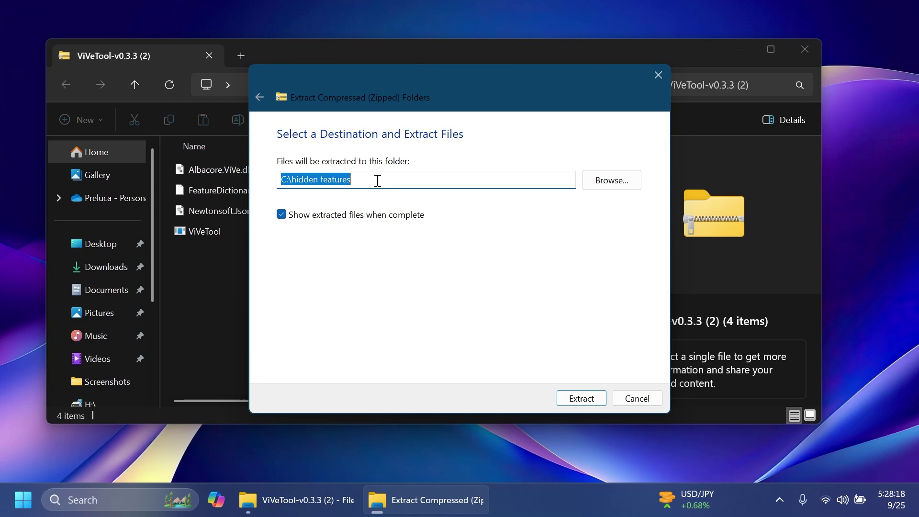
# Step: Extract the files, replacing existing copies, and close both Explorer windows
pyautogui.click(569, 401)
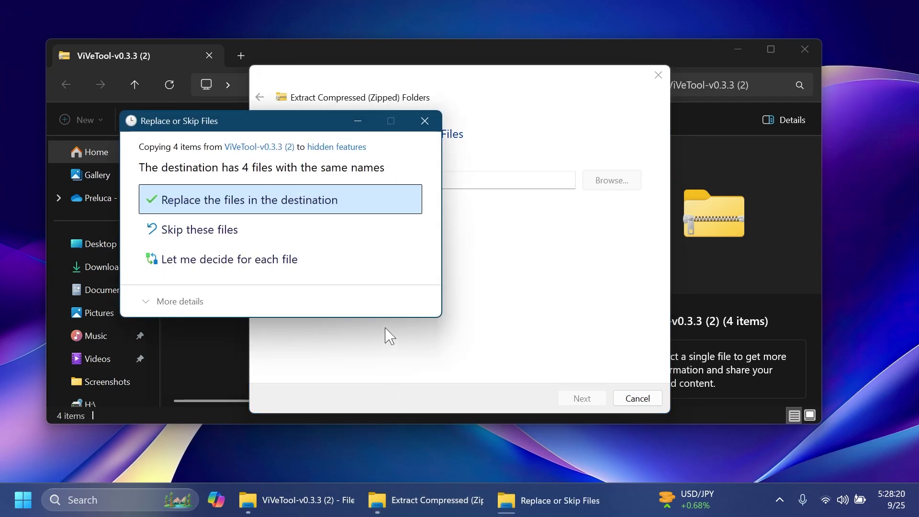
pyautogui.click(252, 199)
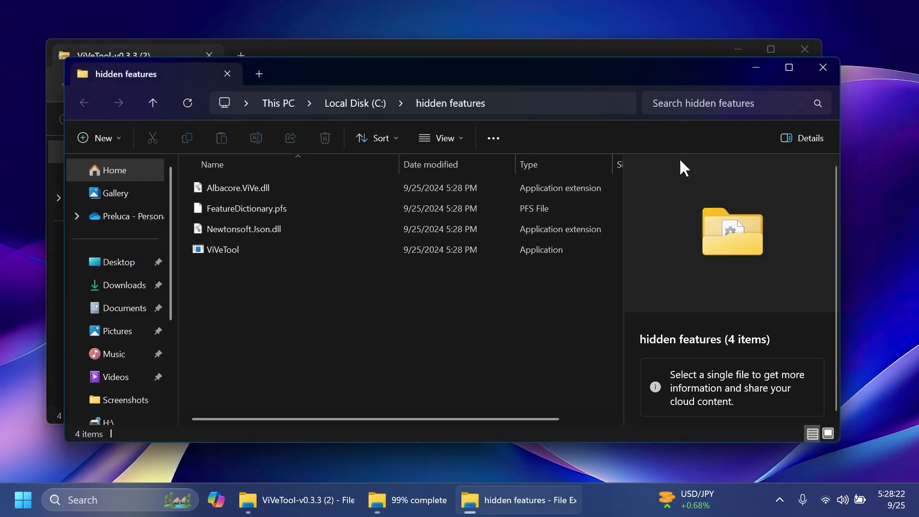
pyautogui.click(821, 67)
pyautogui.click(804, 49)
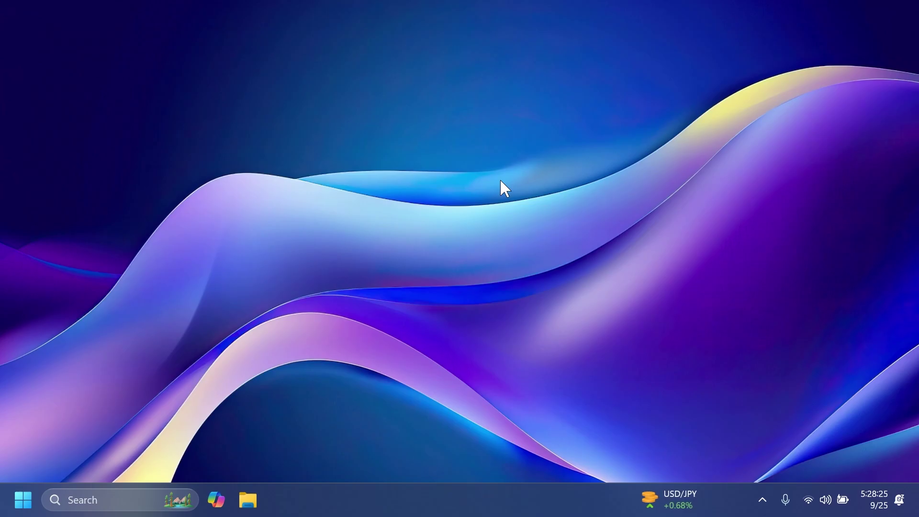
# Step: Launch Command Prompt as administrator and cd into C:\hidden features
pyautogui.press('super')
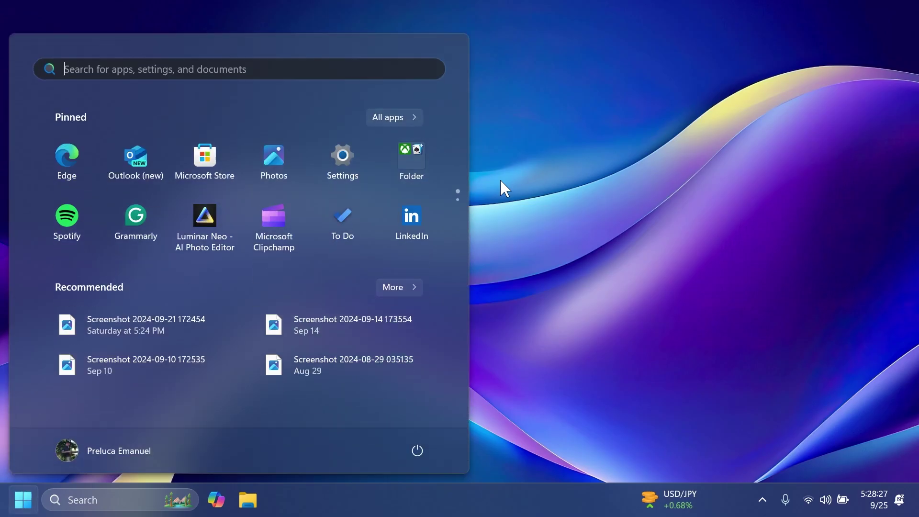
pyautogui.write('cmd')
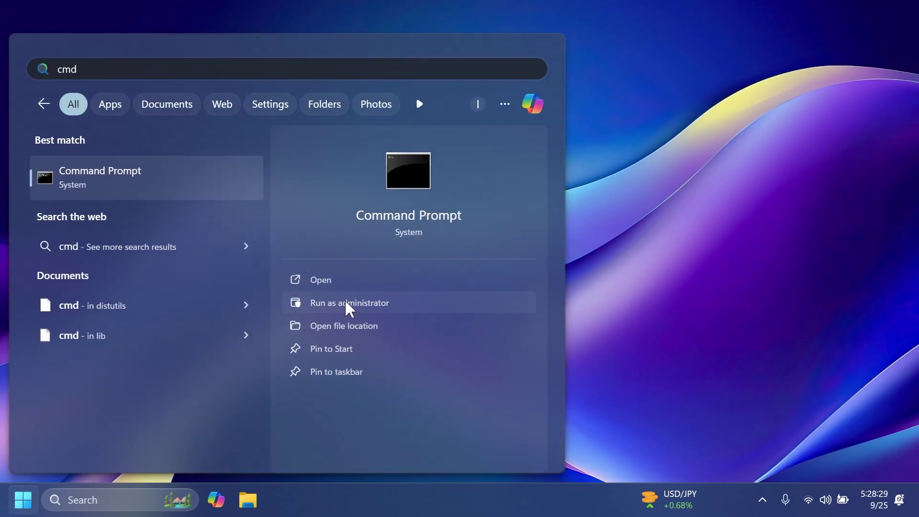
pyautogui.click(348, 303)
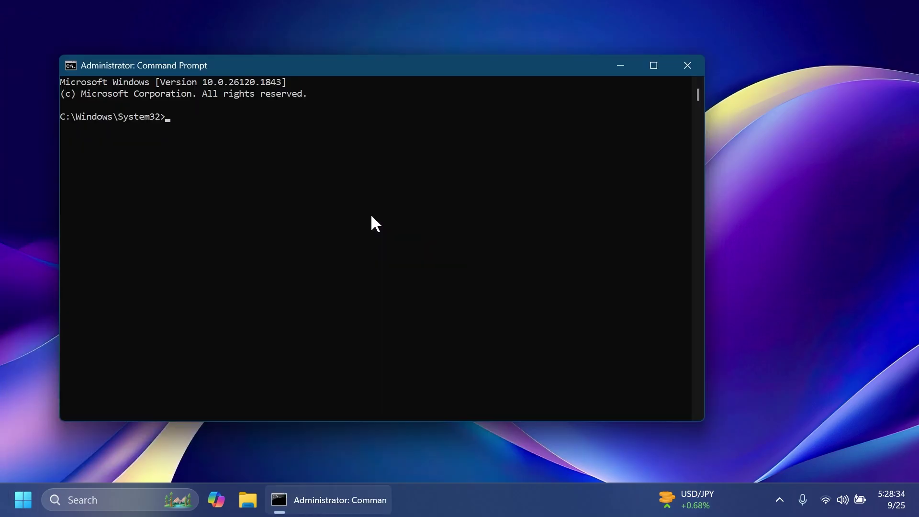
pyautogui.write('cd C:\\hidden features')
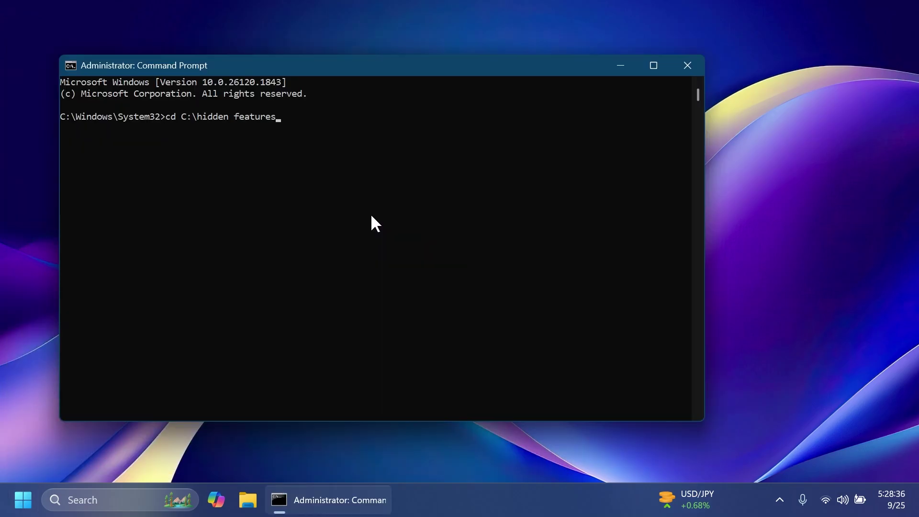
pyautogui.press('Return')
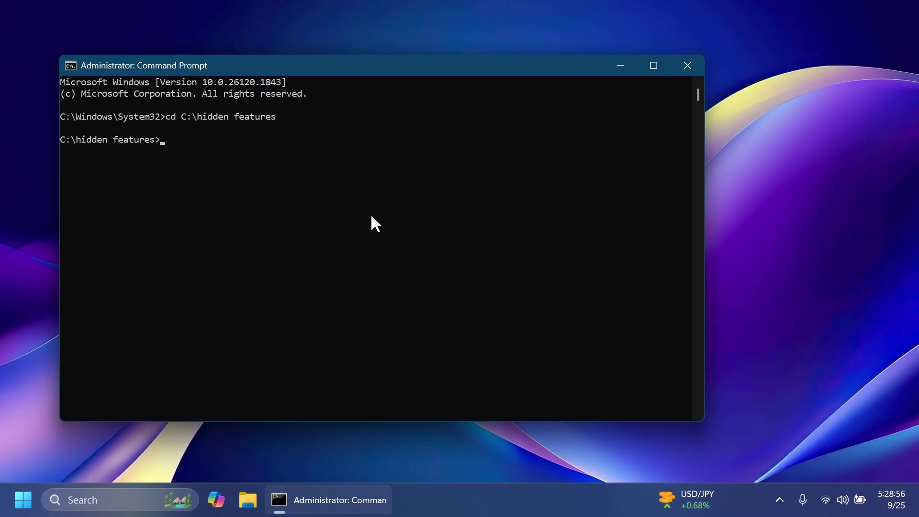
# Step: Run vivetool /enable /id:48433719,50564196 to enable both hidden features
pyautogui.write('vivetool /enable /id:')
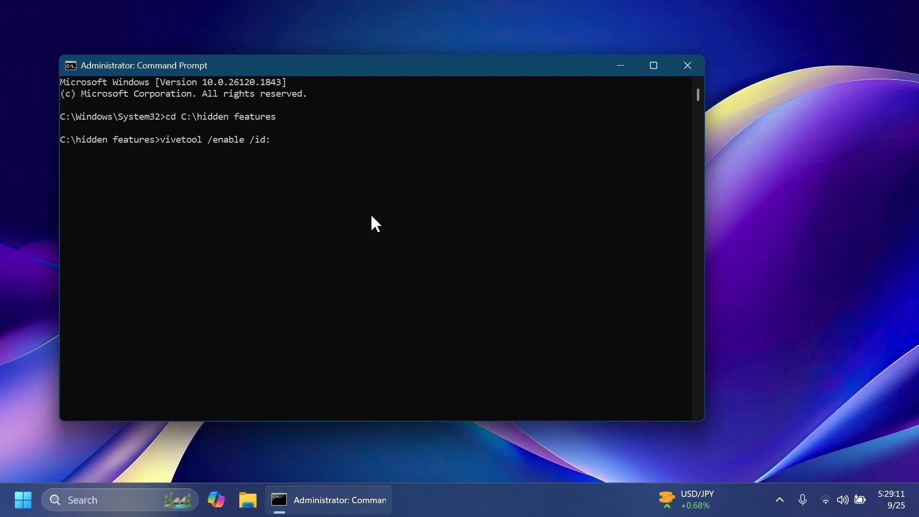
pyautogui.click(292, 191)
pyautogui.write('48433719,')
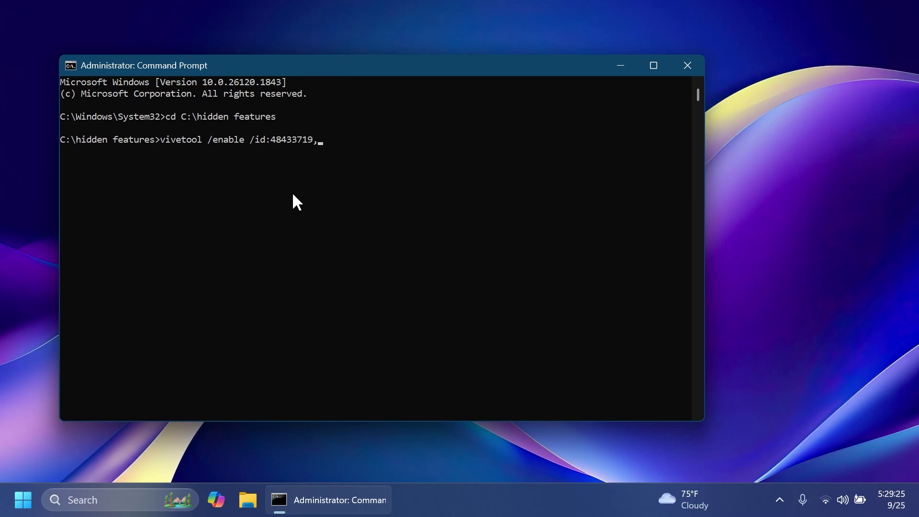
pyautogui.write('50564196')
pyautogui.press('Return')
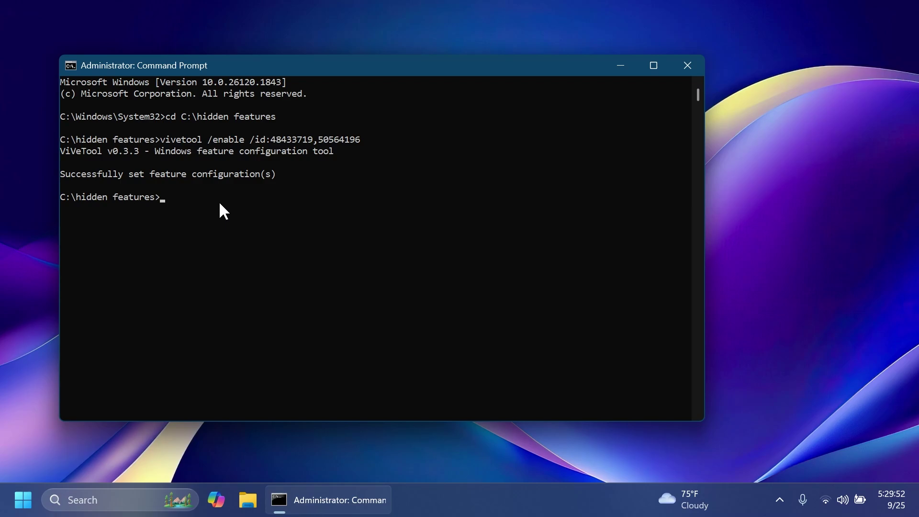
# Step: Enable feature 45130483 with vivetool /enable /id:45130483
pyautogui.write('vivetool /ena')
pyautogui.write('ble')
pyautogui.write(' /id')
pyautogui.write(':45')
pyautogui.write('130483')
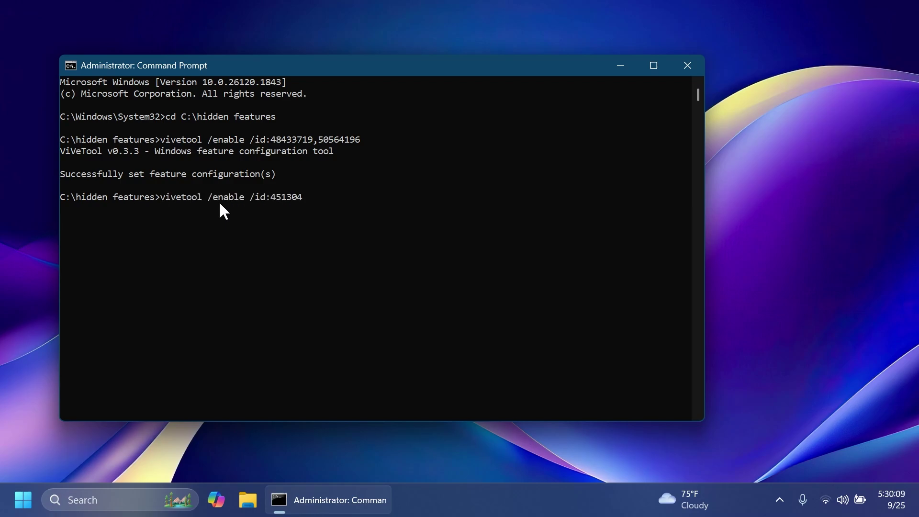
pyautogui.press('Return')
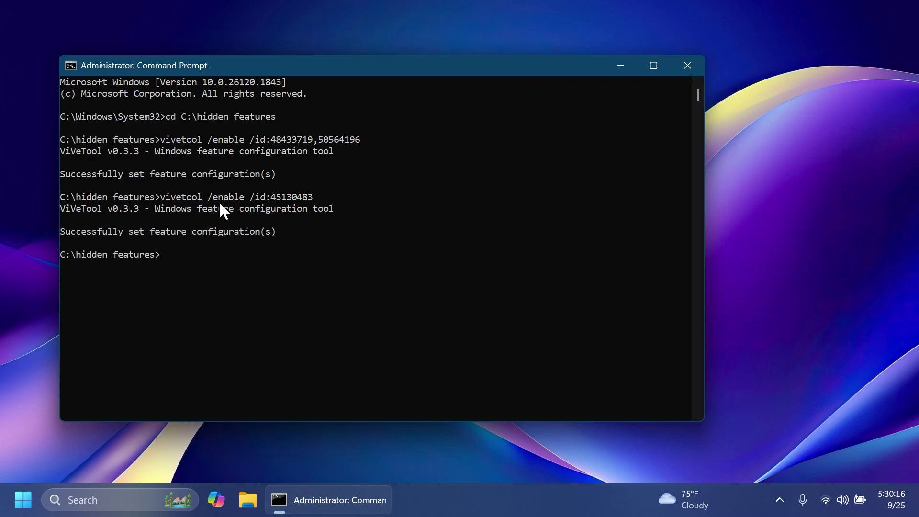
# Step: Enable features 32222762 and 47205210 with one vivetool /enable command
pyautogui.write('vivetool /enable /id:')
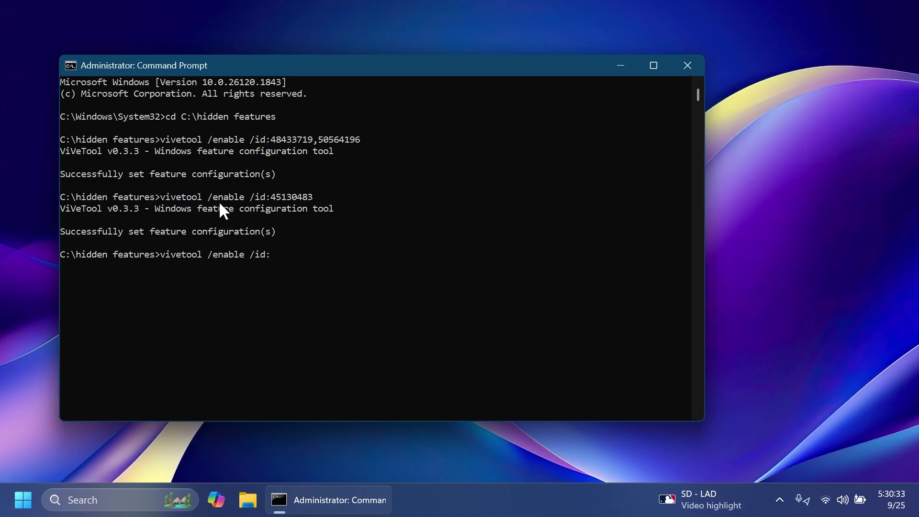
pyautogui.write('32222762,')
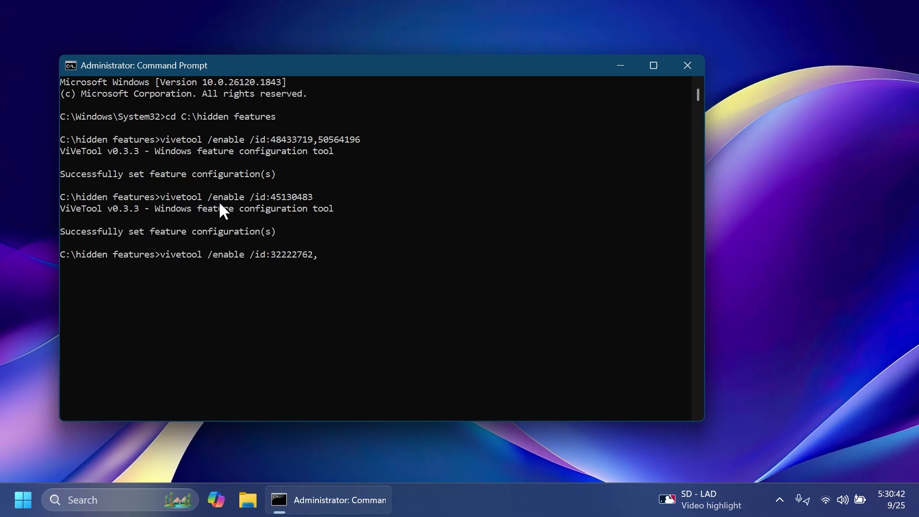
pyautogui.write('47205210')
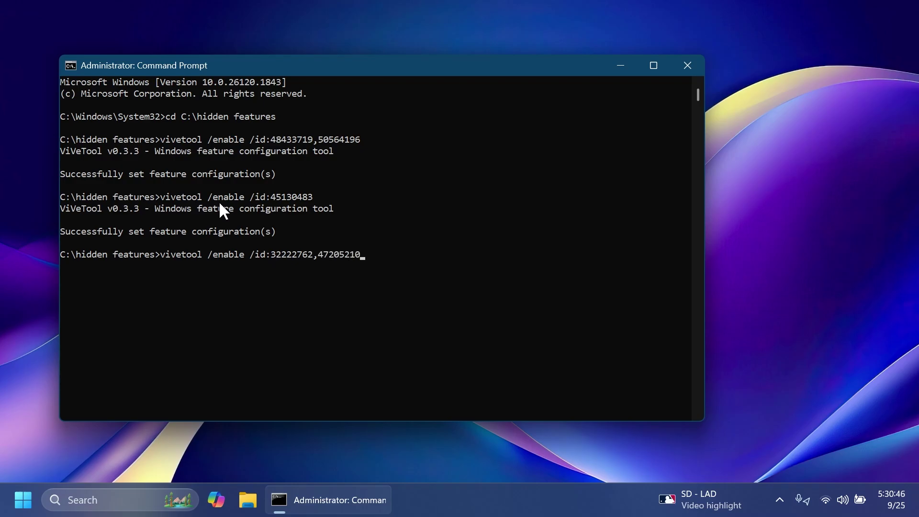
pyautogui.press('Return')
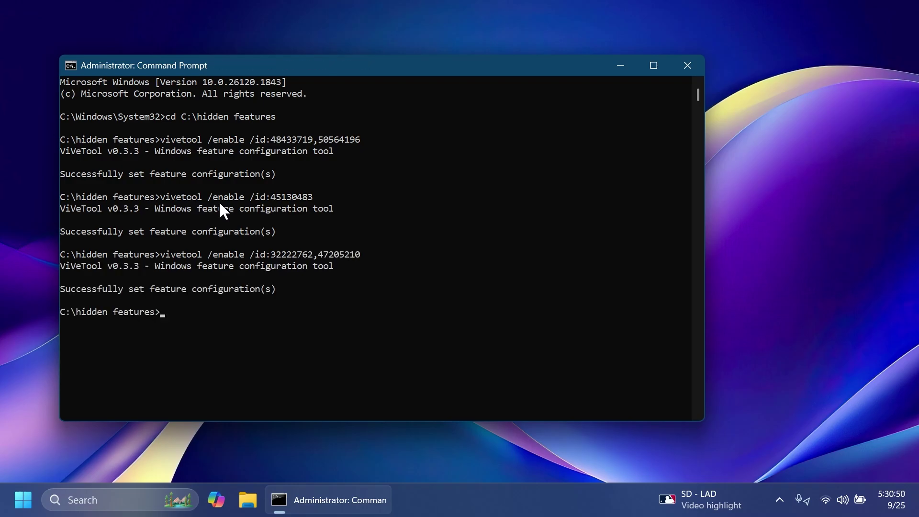
# Step: Enable features 46874415 and then 45286411 with vivetool
pyautogui.write('vivetool /enable /id:')
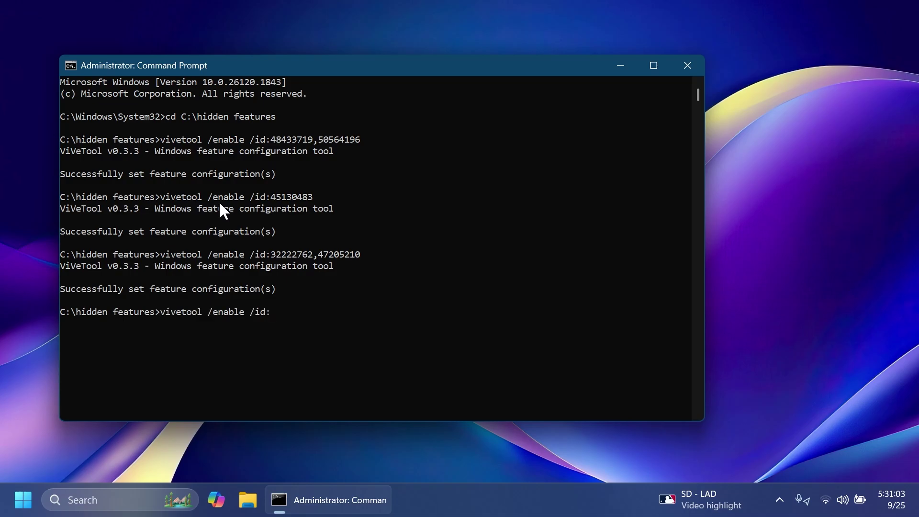
pyautogui.write('46874415')
pyautogui.press('Return')
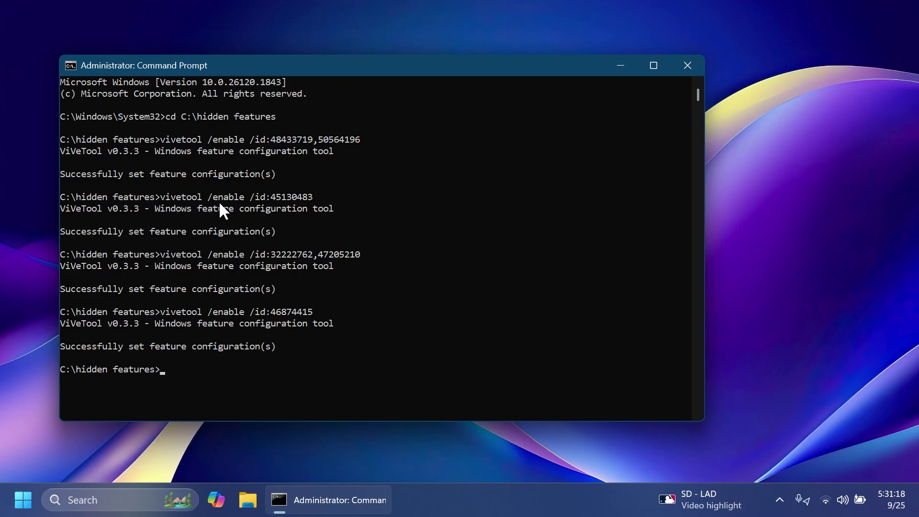
pyautogui.press('Up')
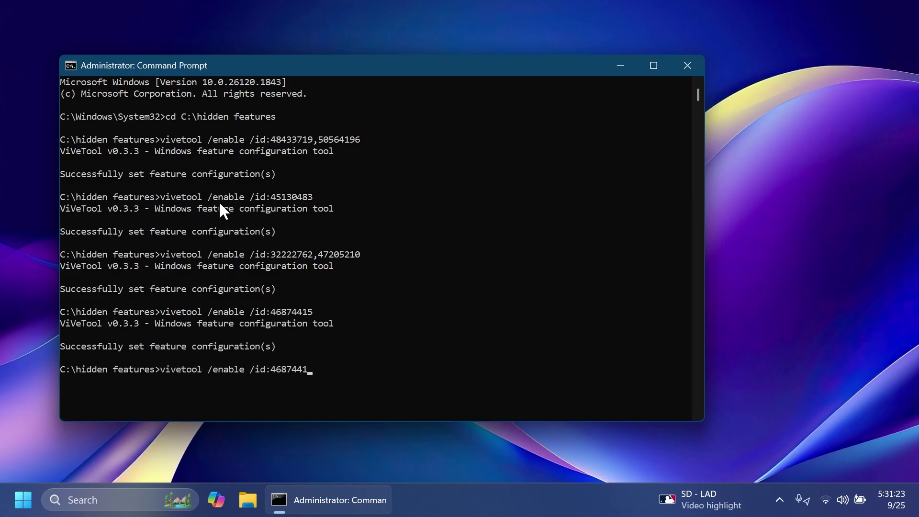
pyautogui.press('BackSpace')
pyautogui.press('BackSpace')
pyautogui.press('BackSpace')
pyautogui.press('BackSpace')
pyautogui.press('BackSpace')
pyautogui.press('BackSpace')
pyautogui.press('BackSpace')
pyautogui.press('BackSpace')
pyautogui.write('45286411')
pyautogui.press('Return')
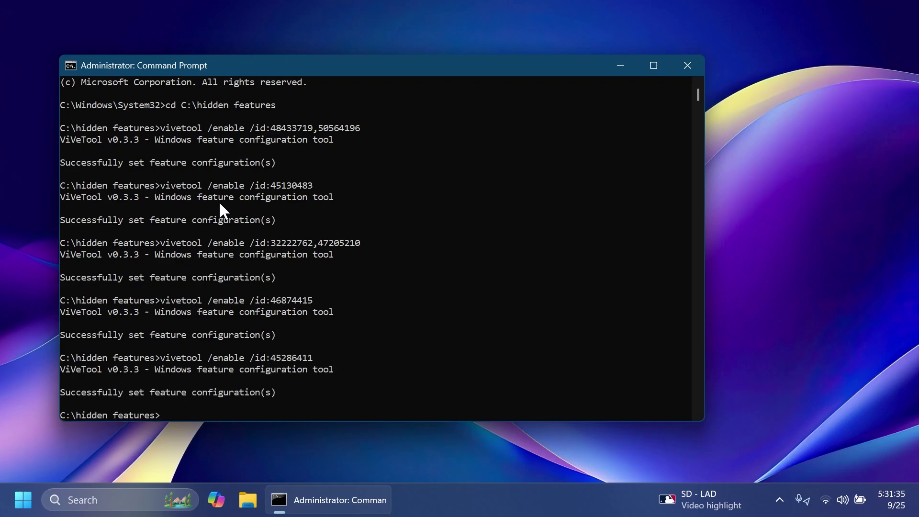
# Step: Enable features 44560941 and 48177092 with vivetool
pyautogui.write('vivetool /enable /id:')
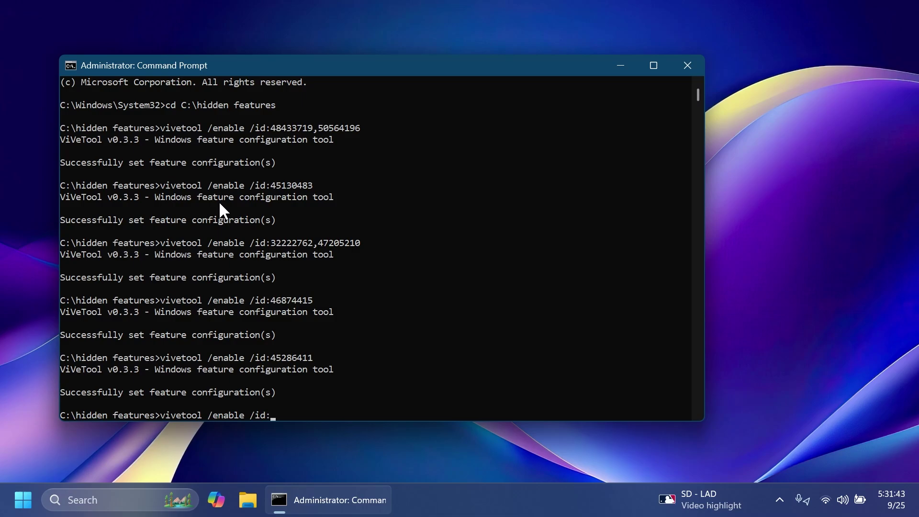
pyautogui.write('44560941')
pyautogui.press('Return')
pyautogui.write('vivetool /enable /id:48177092')
pyautogui.press('Return')
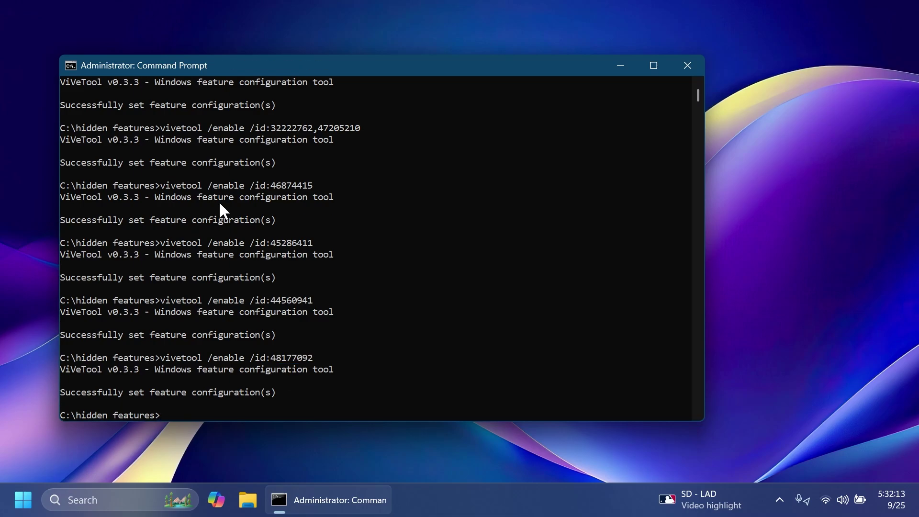
# Step: Enable feature 40637063, review the output, and close Command Prompt
pyautogui.press('Up')
pyautogui.press('BackSpace')
pyautogui.press('BackSpace')
pyautogui.press('BackSpace')
pyautogui.press('BackSpace')
pyautogui.press('BackSpace')
pyautogui.press('BackSpace')
pyautogui.press('BackSpace')
pyautogui.press('BackSpace')
pyautogui.write('4063')
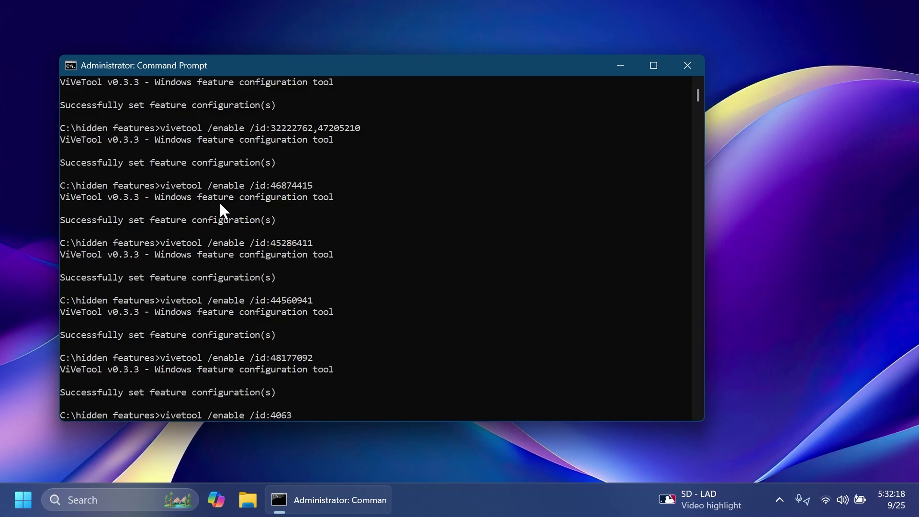
pyautogui.write('7063')
pyautogui.press('Return')
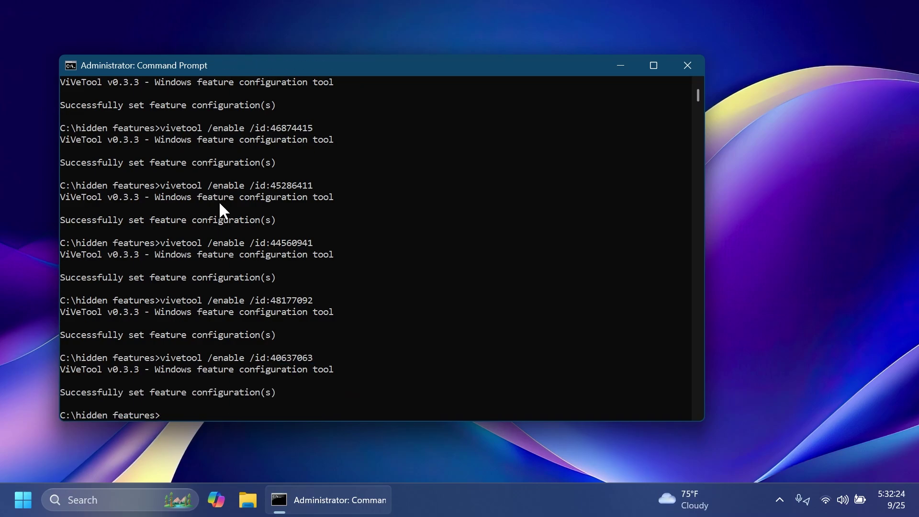
pyautogui.scroll(5, 247, 221)
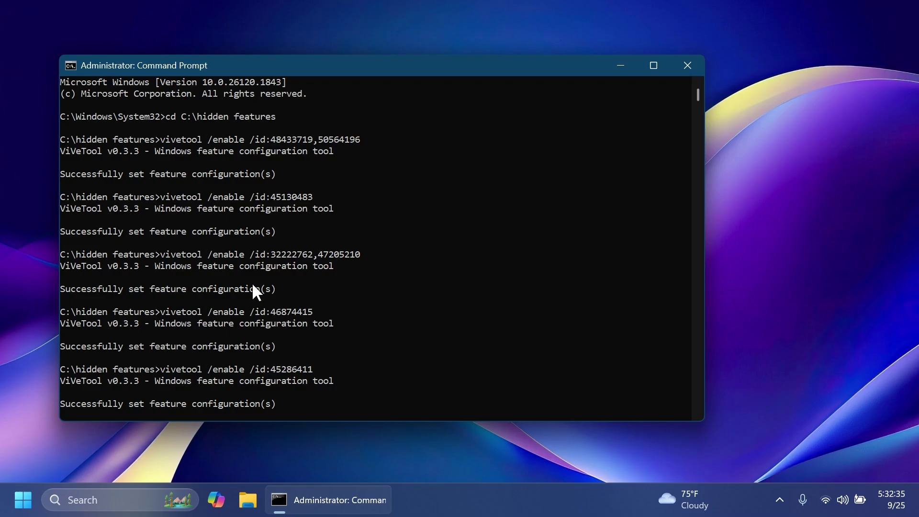
pyautogui.click(689, 67)
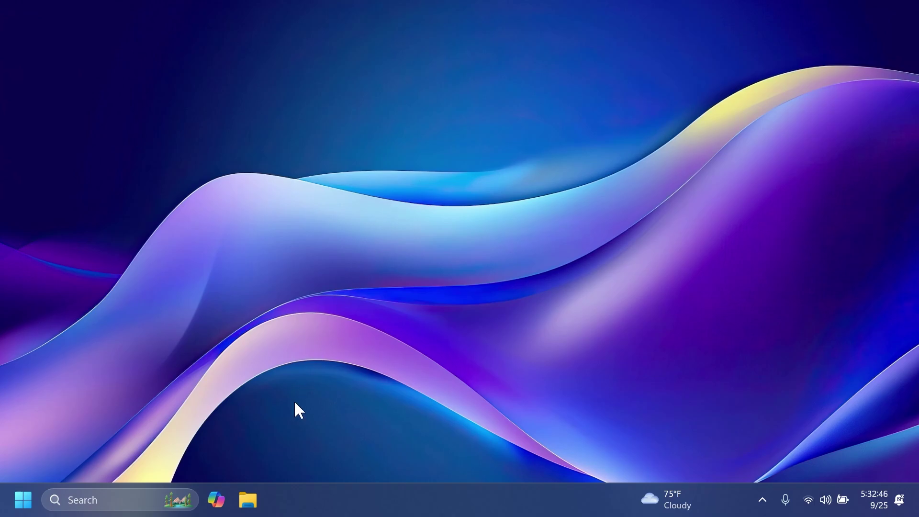
# Step: Open File Explorer Home and switch its list from Favorites to Shared files
pyautogui.click(253, 496)
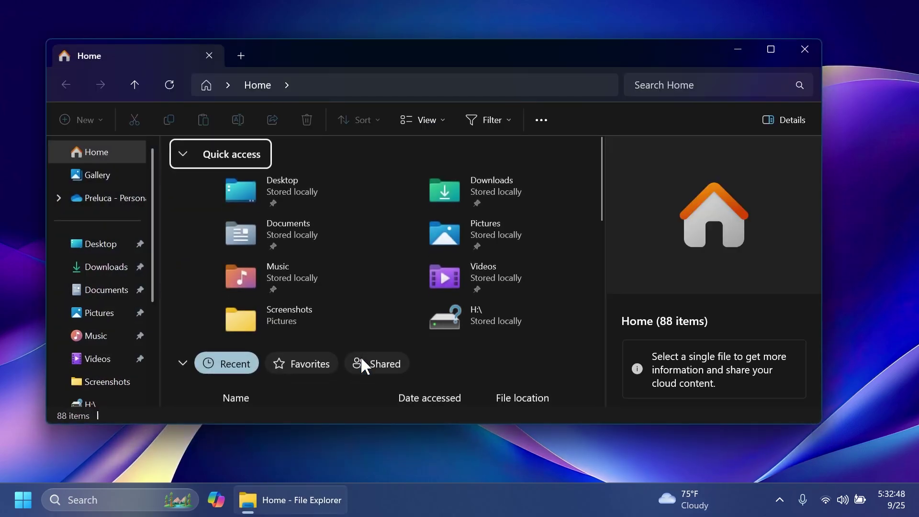
pyautogui.scroll(-1, 435, 368)
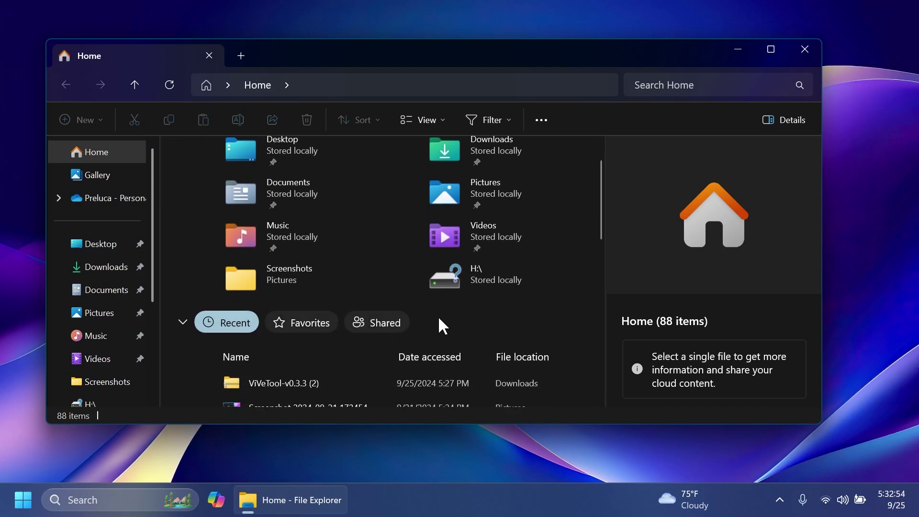
pyautogui.click(295, 326)
pyautogui.scroll(-3, 341, 346)
pyautogui.click(401, 204)
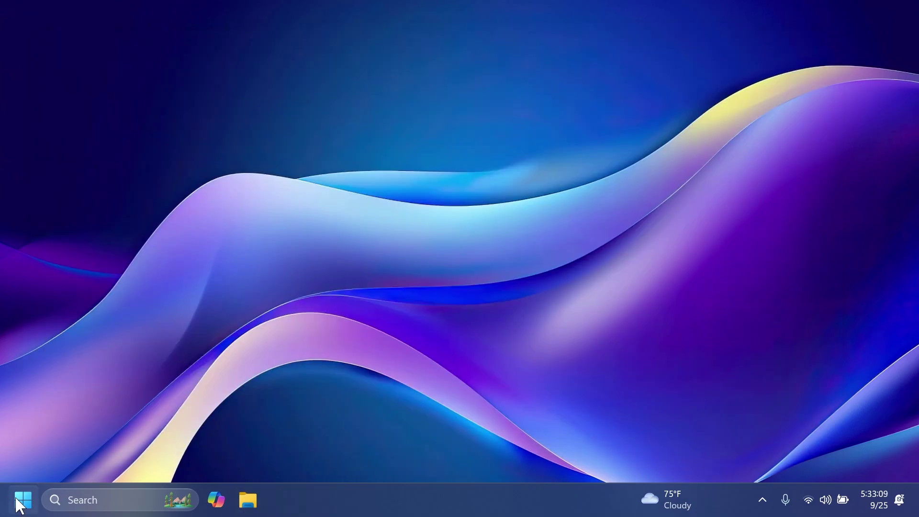
# Step: In Start, view Edge's jump list of recent files and tasks, then dismiss it
pyautogui.press('super')
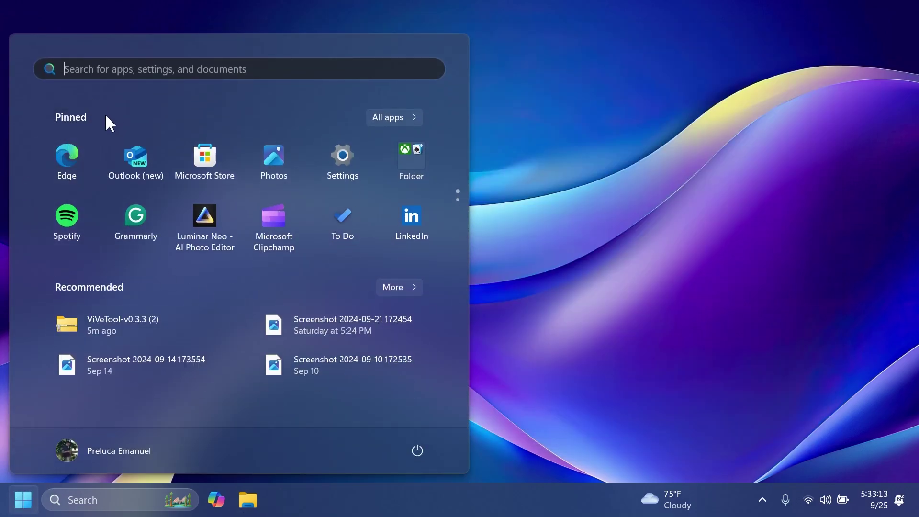
pyautogui.rightClick(60, 154)
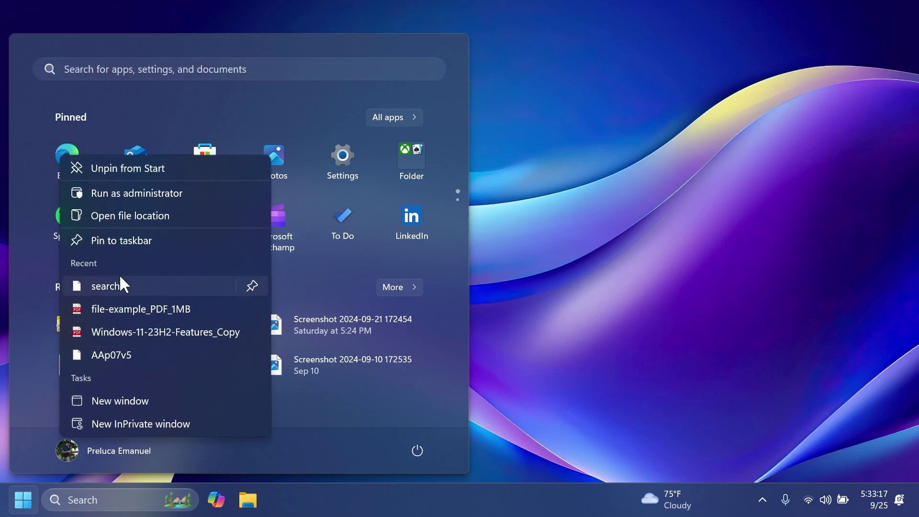
pyautogui.click(17, 271)
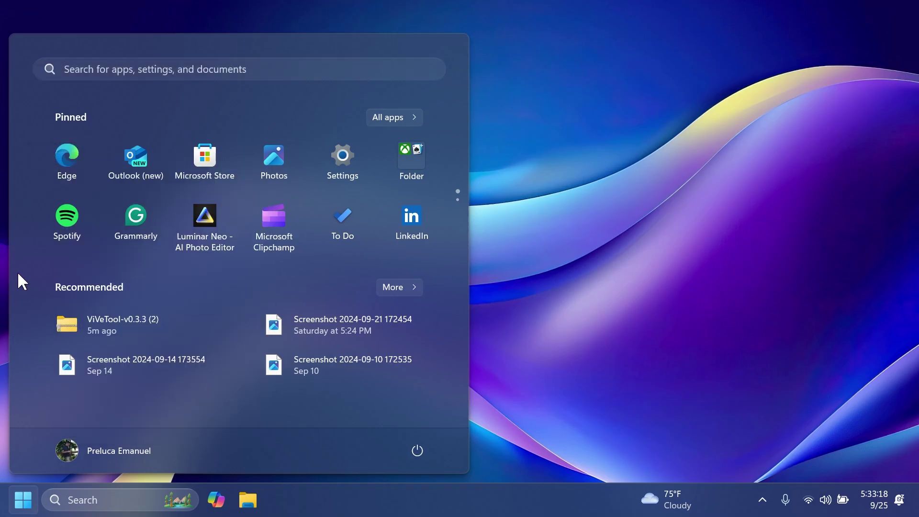
# Step: From taskbar settings, open Date & time and expand the tray clock options
pyautogui.rightClick(501, 509)
pyautogui.click(531, 469)
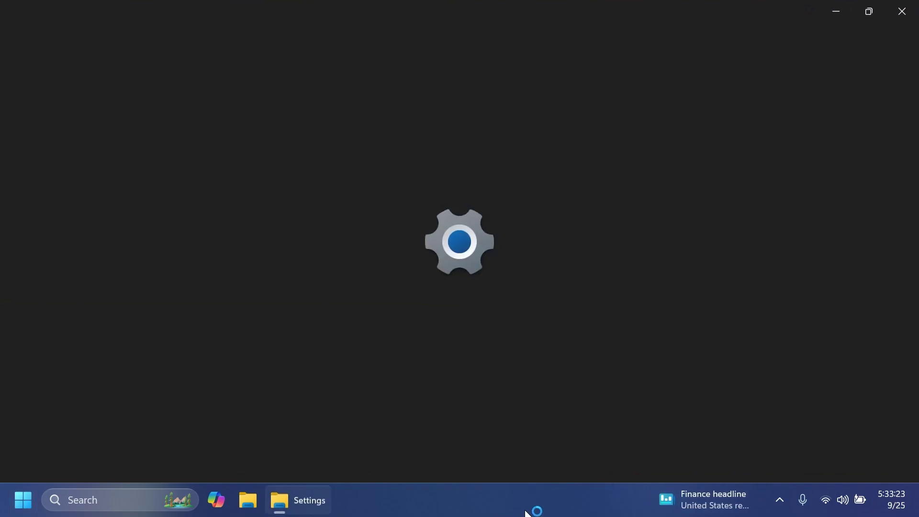
pyautogui.scroll(-5, 462, 341)
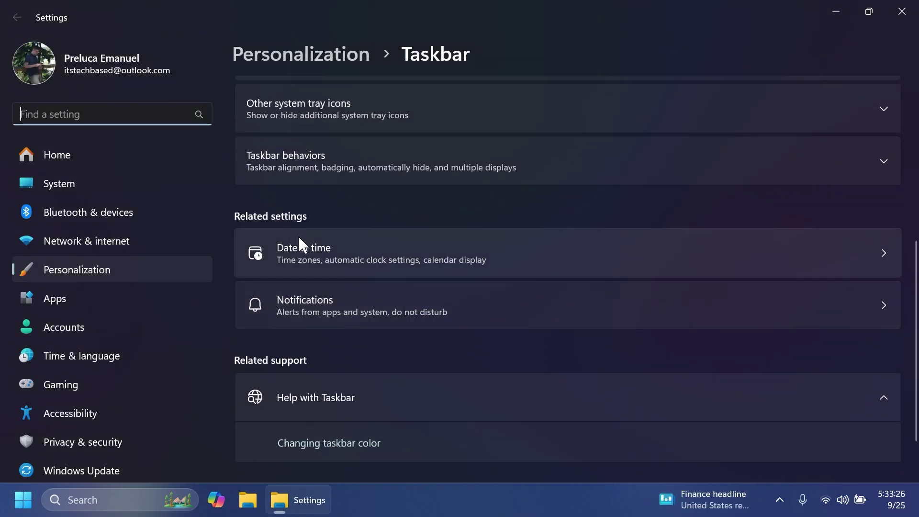
pyautogui.click(338, 253)
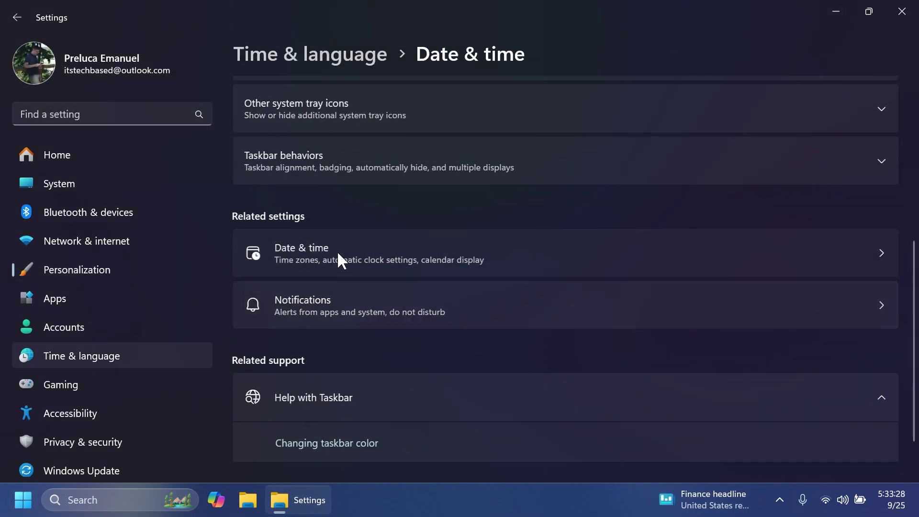
pyautogui.click(348, 354)
pyautogui.scroll(-3, 458, 260)
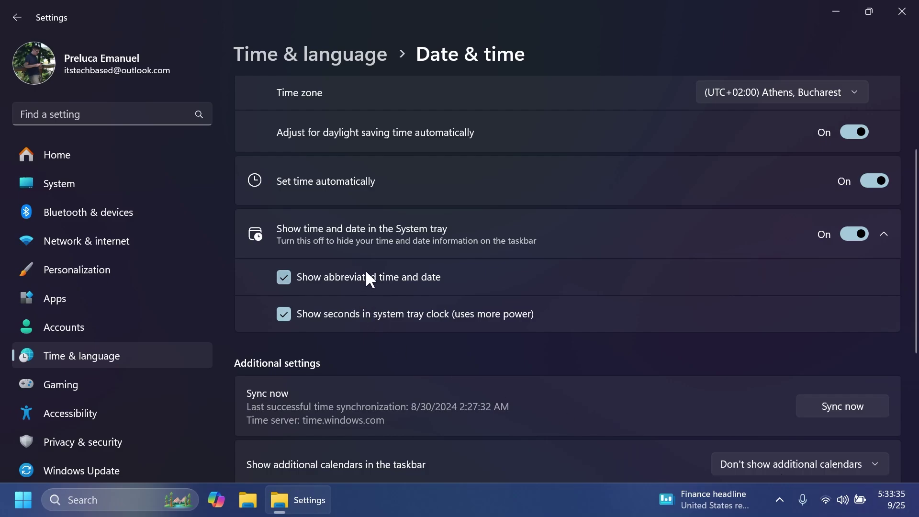
# Step: In Notifications settings, turn the tray notification bell icon on, then off again
pyautogui.rightClick(527, 501)
pyautogui.click(559, 469)
pyautogui.scroll(-10, 484, 355)
pyautogui.click(353, 262)
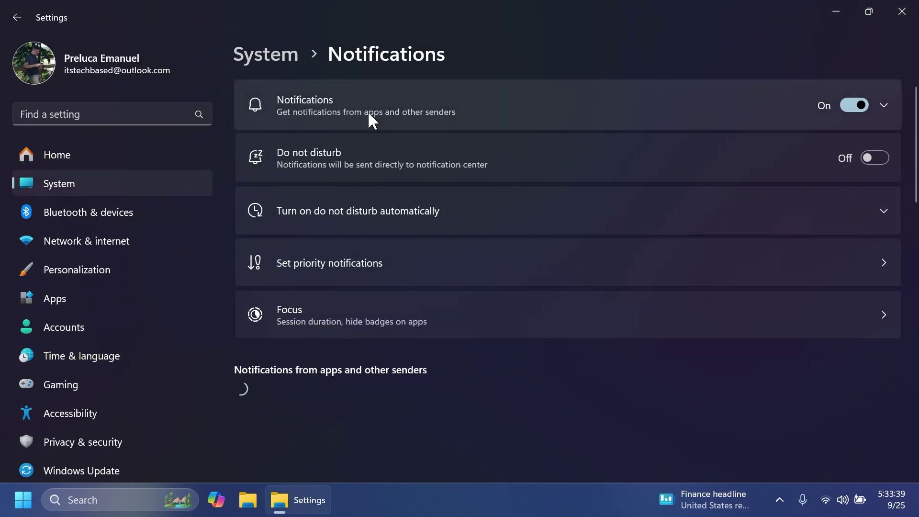
pyautogui.click(368, 115)
pyautogui.click(285, 262)
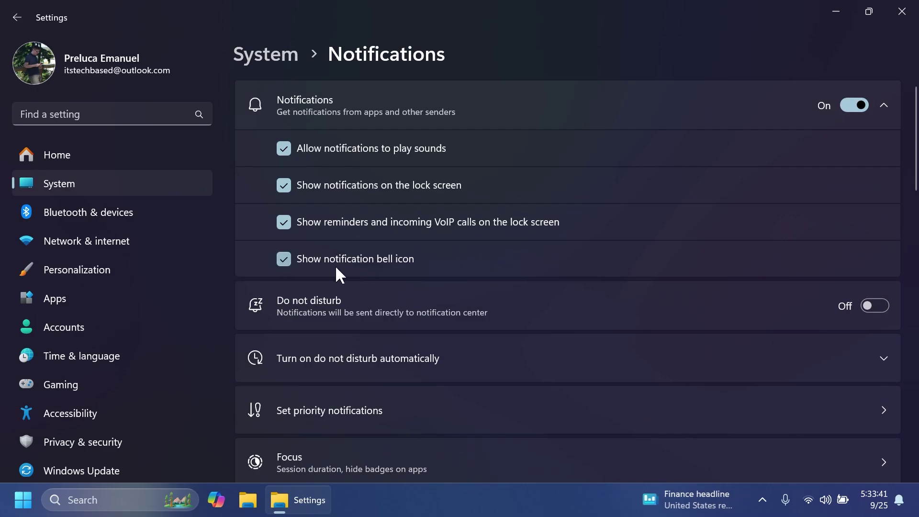
pyautogui.click(325, 263)
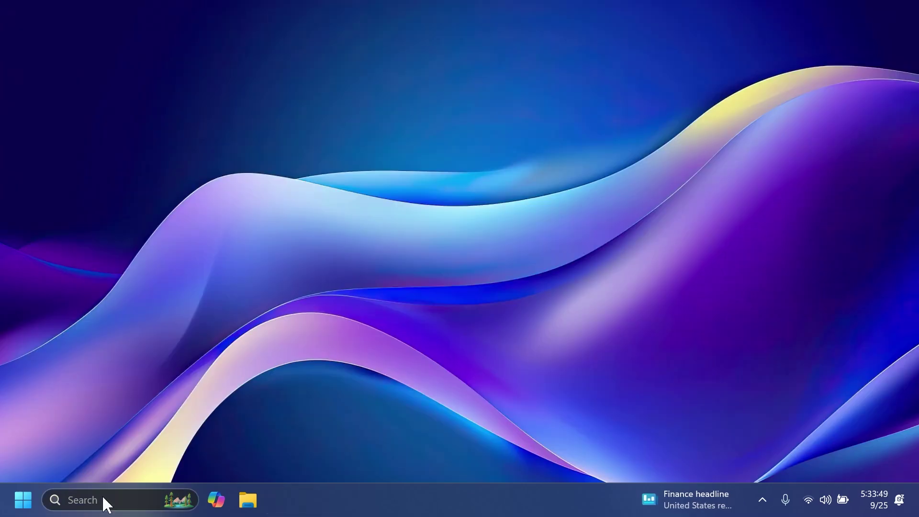
# Step: Search 'wallpap' to preview the 4K wallpaper photo, then open Disks & volumes settings
pyautogui.click(102, 497)
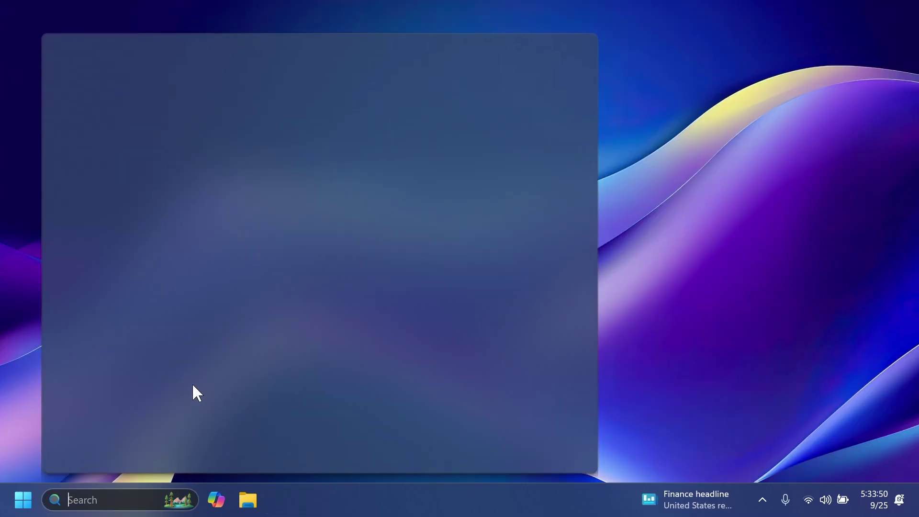
pyautogui.write('wallpap')
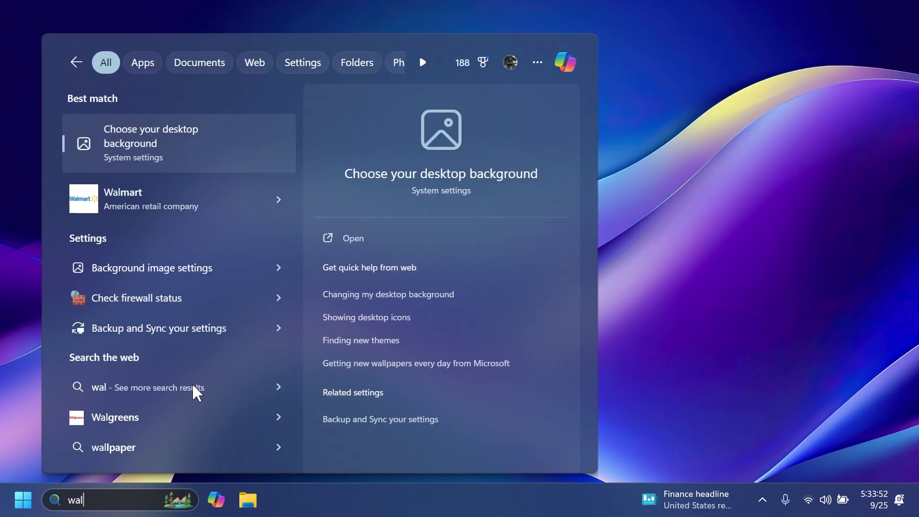
pyautogui.click(279, 417)
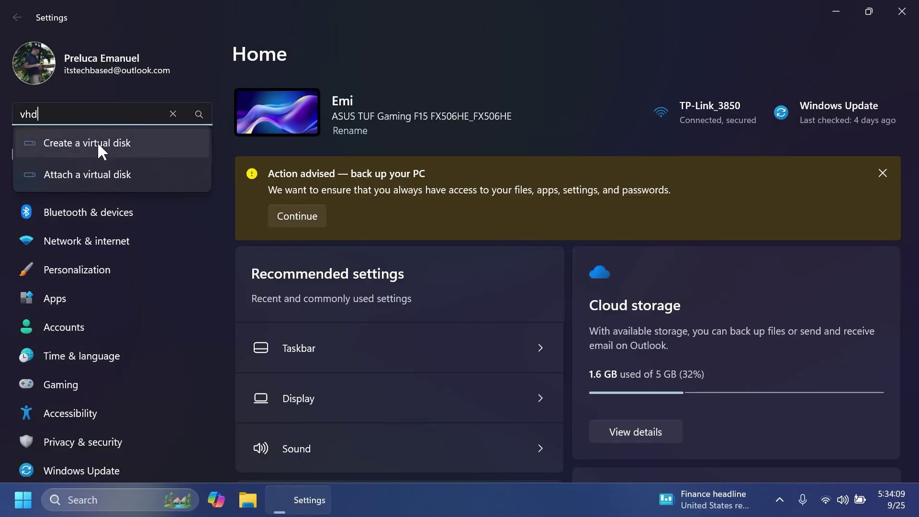
pyautogui.click(98, 145)
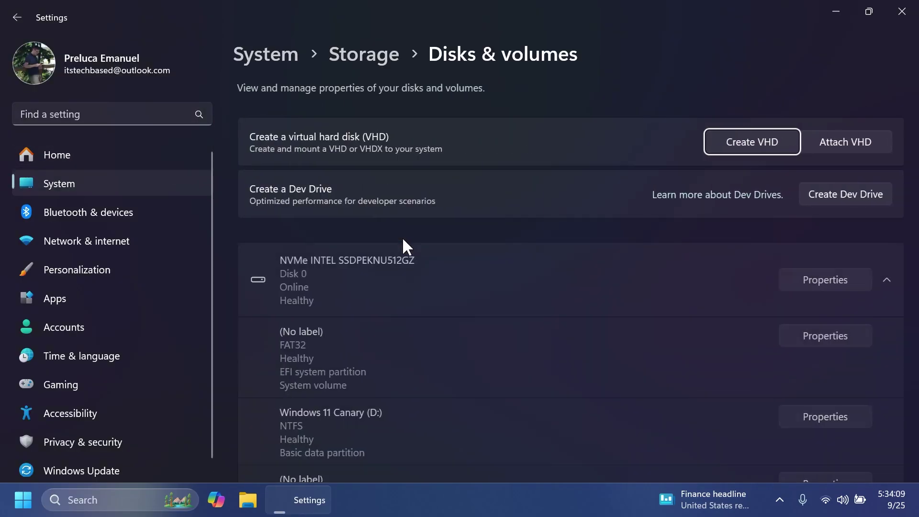
# Step: Create a new 100 MB virtual hard disk named 'test'
pyautogui.click(742, 140)
pyautogui.write('test')
pyautogui.click(421, 220)
pyautogui.write('100')
pyautogui.click(550, 218)
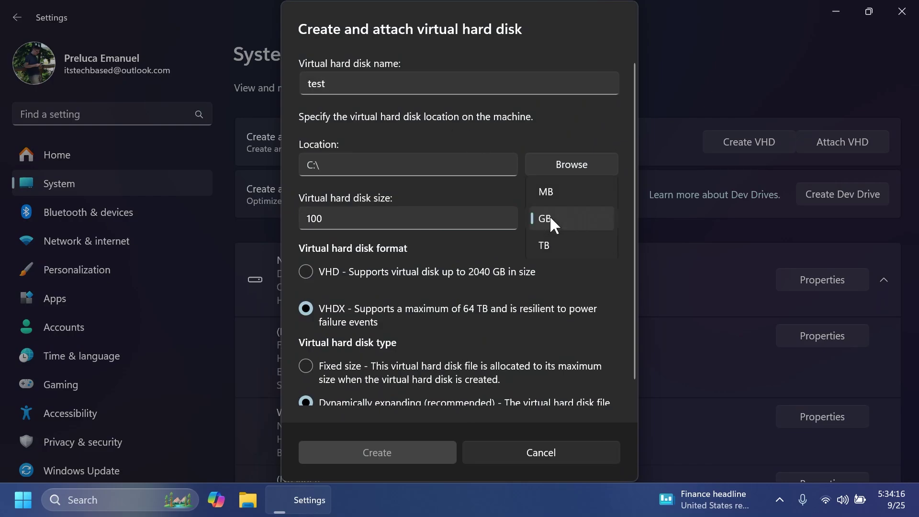
pyautogui.click(558, 193)
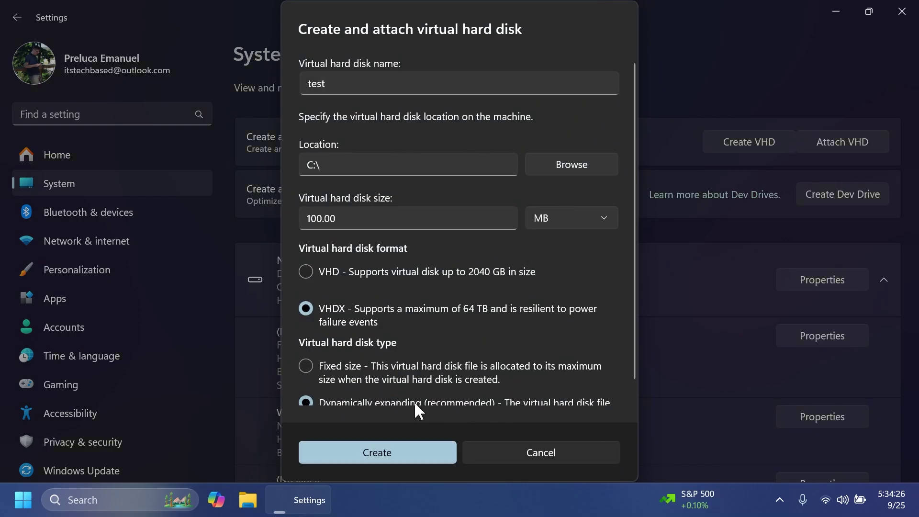
pyautogui.click(393, 454)
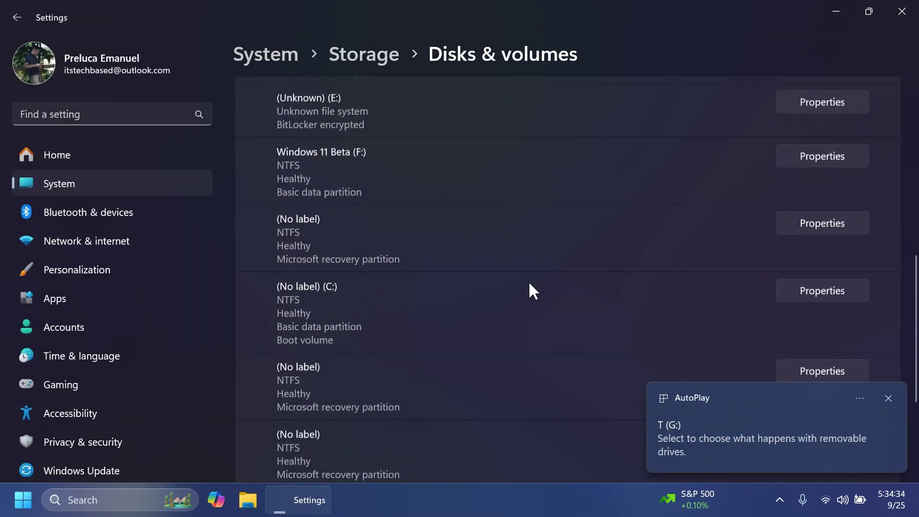
# Step: Dismiss the AutoPlay notification and open the new virtual disk's properties
pyautogui.scroll(-4, 530, 289)
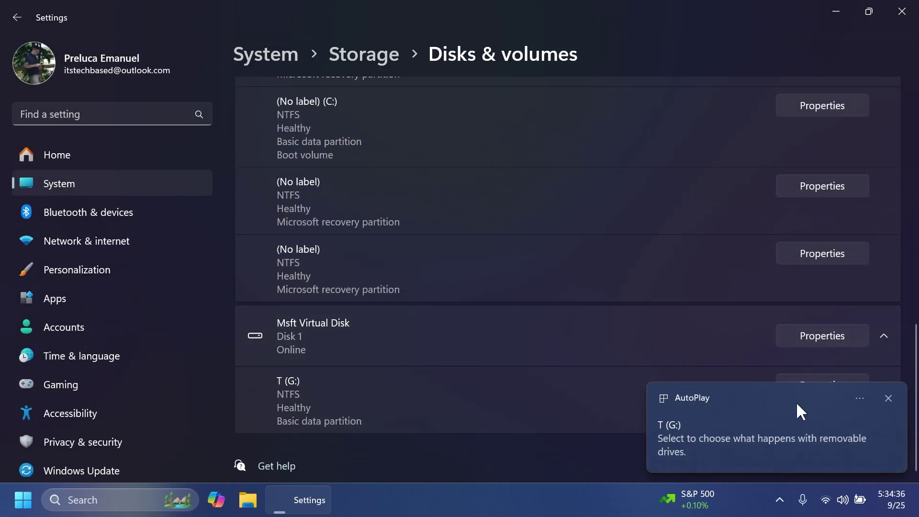
pyautogui.click(888, 398)
pyautogui.click(822, 336)
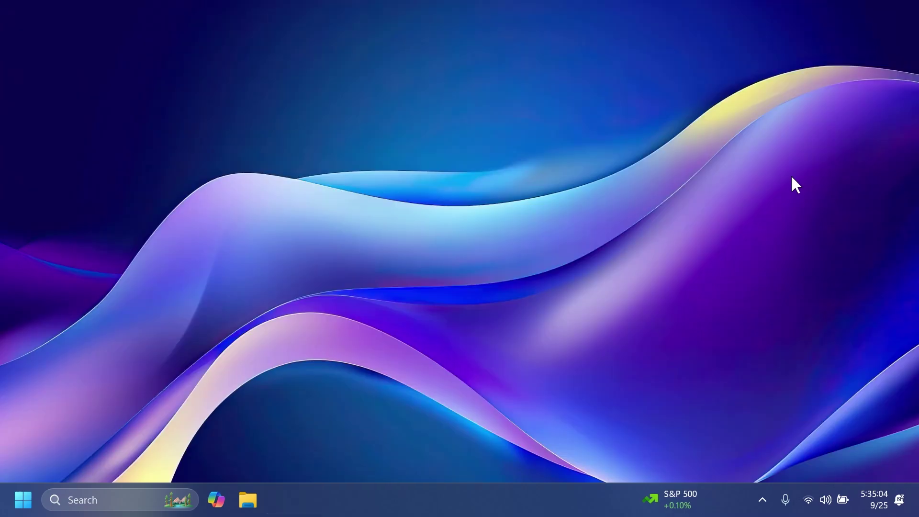
# Step: Open the Fonts settings page by searching Start for 'fonts'
pyautogui.press('super')
pyautogui.write('fonts')
pyautogui.press('Return')
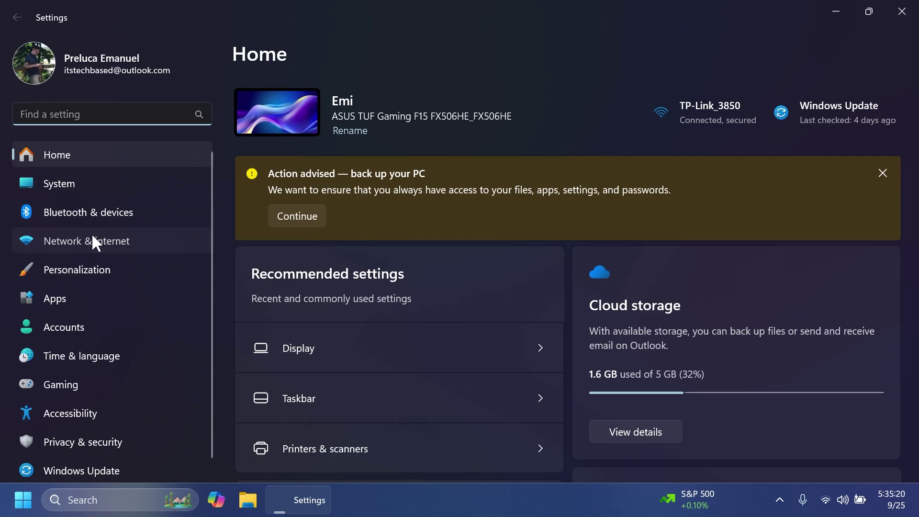
# Step: Open the connected Wi-Fi network's properties and show its saved password and QR code
pyautogui.click(92, 240)
pyautogui.click(411, 194)
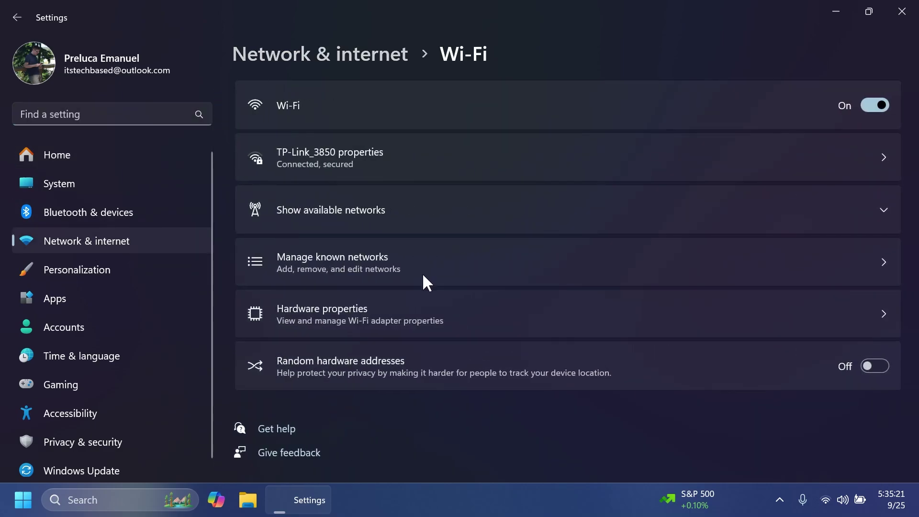
pyautogui.click(370, 158)
pyautogui.click(836, 149)
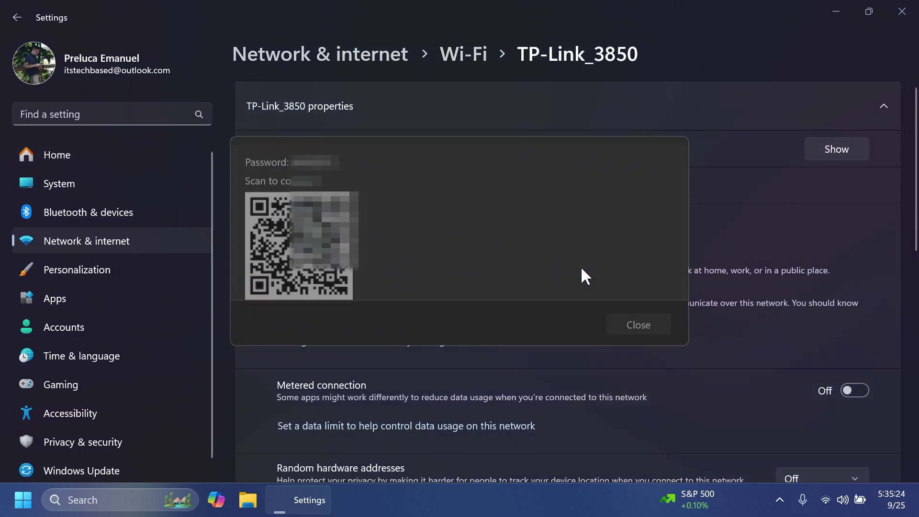